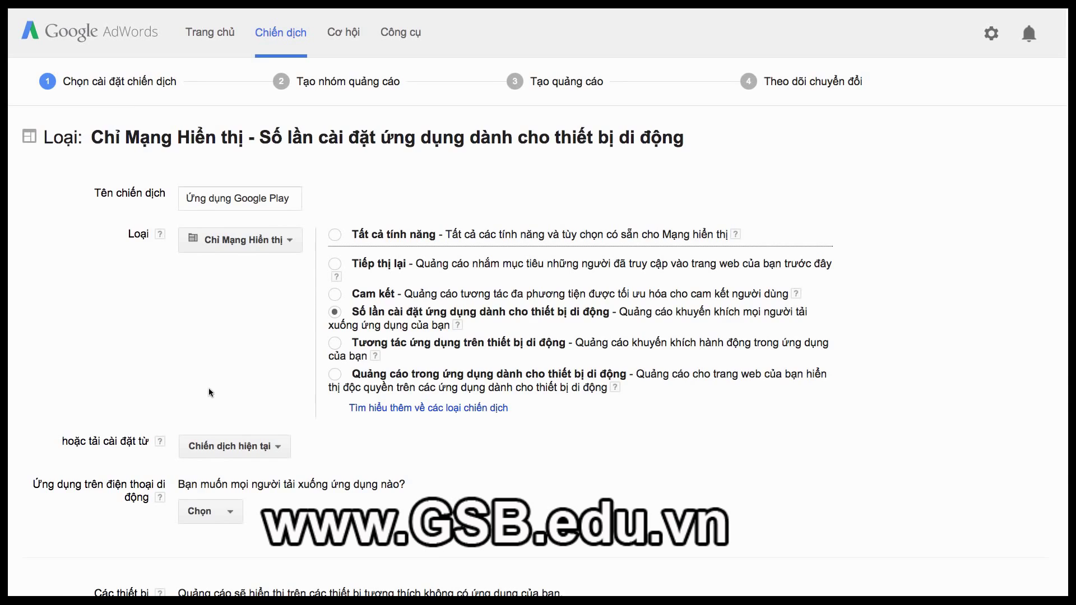
- Search Google Play for "Google Play music" and choose Google Play Music from Google Inc. as the campaign's mobile app
{"action": "scroll", "coordinate": [208, 388], "scroll_direction": "down", "scroll_amount": 2}
{"action": "left_click", "coordinate": [205, 431]}
{"action": "left_click", "coordinate": [244, 461]}
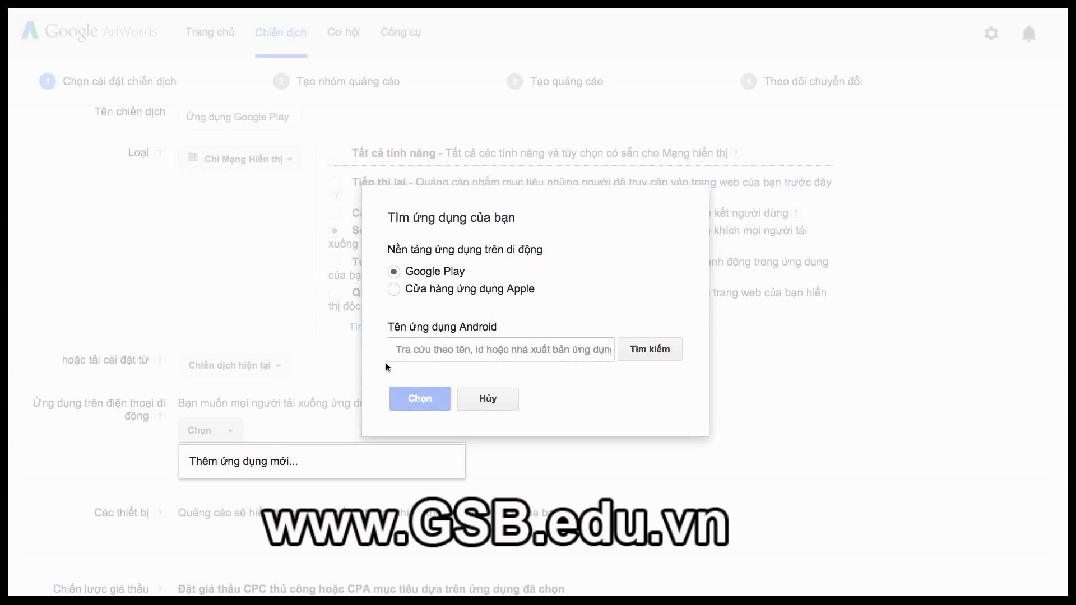
{"action": "left_click", "coordinate": [413, 348]}
{"action": "type", "text": "Googl"}
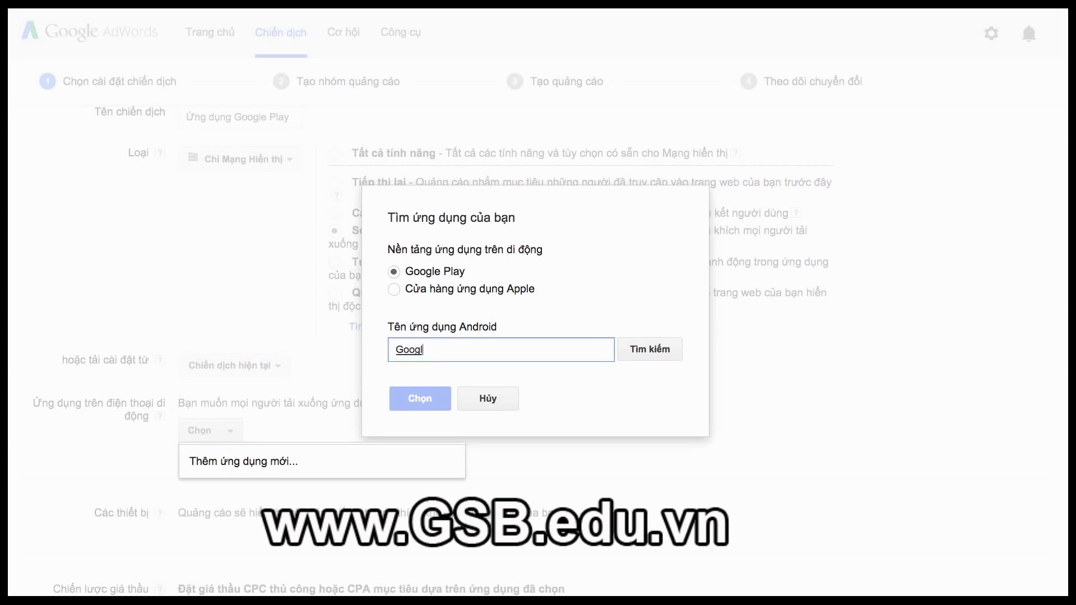
{"action": "type", "text": "e Play músic"}
{"action": "left_click", "coordinate": [640, 358]}
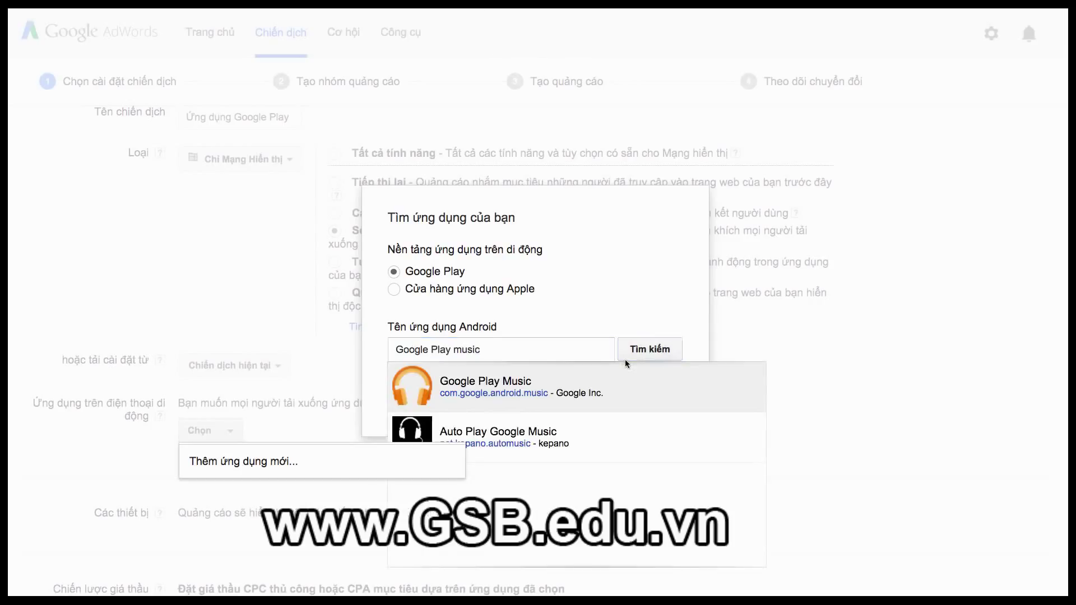
{"action": "left_click", "coordinate": [415, 391]}
{"action": "left_click", "coordinate": [415, 404]}
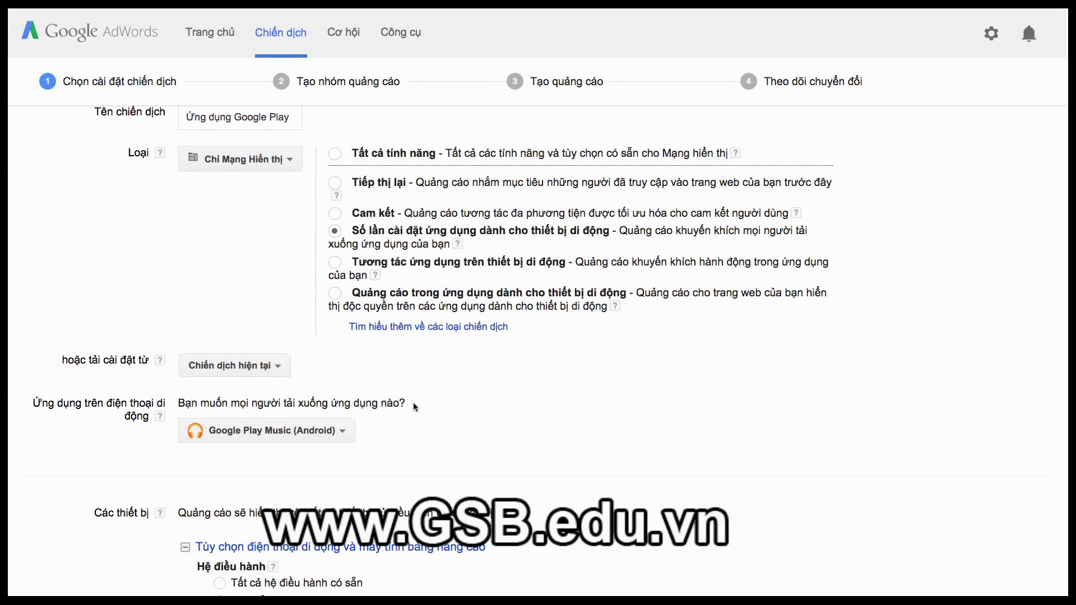
- Set the campaign's daily budget to $100, keeping the default device options and install-focused bidding
{"action": "scroll", "coordinate": [413, 405], "scroll_direction": "down", "scroll_amount": 5}
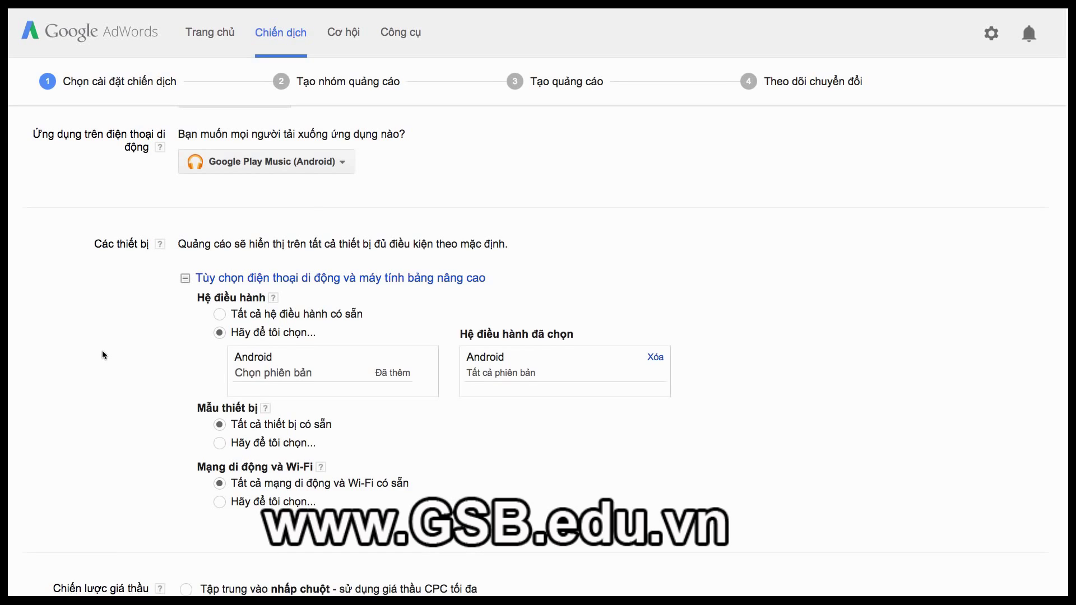
{"action": "scroll", "coordinate": [102, 354], "scroll_direction": "down", "scroll_amount": 3}
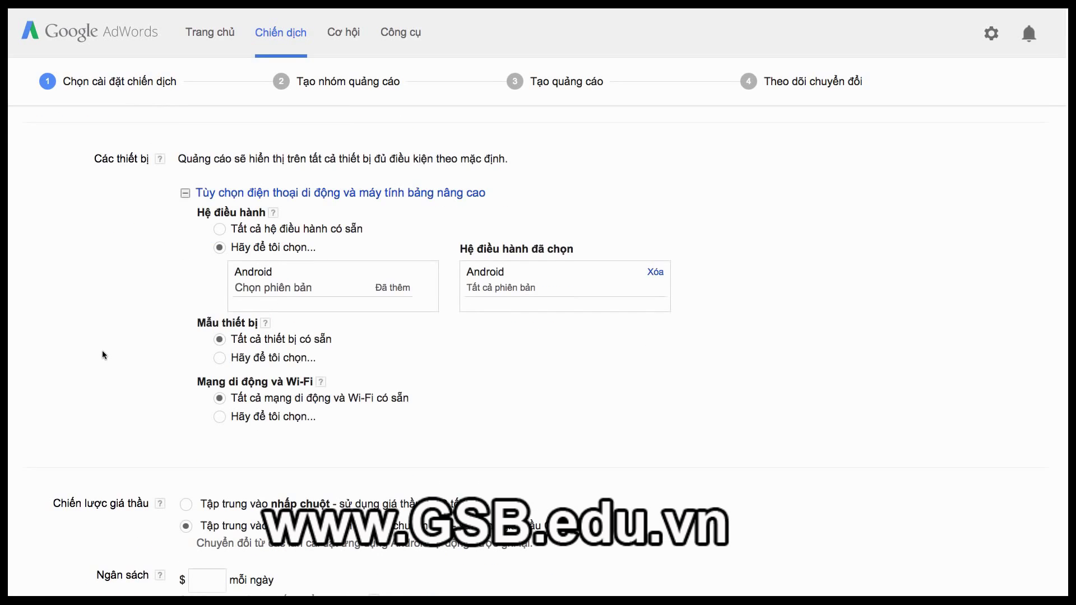
{"action": "scroll", "coordinate": [102, 351], "scroll_direction": "down", "scroll_amount": 8}
{"action": "scroll", "coordinate": [102, 354], "scroll_direction": "down", "scroll_amount": 2}
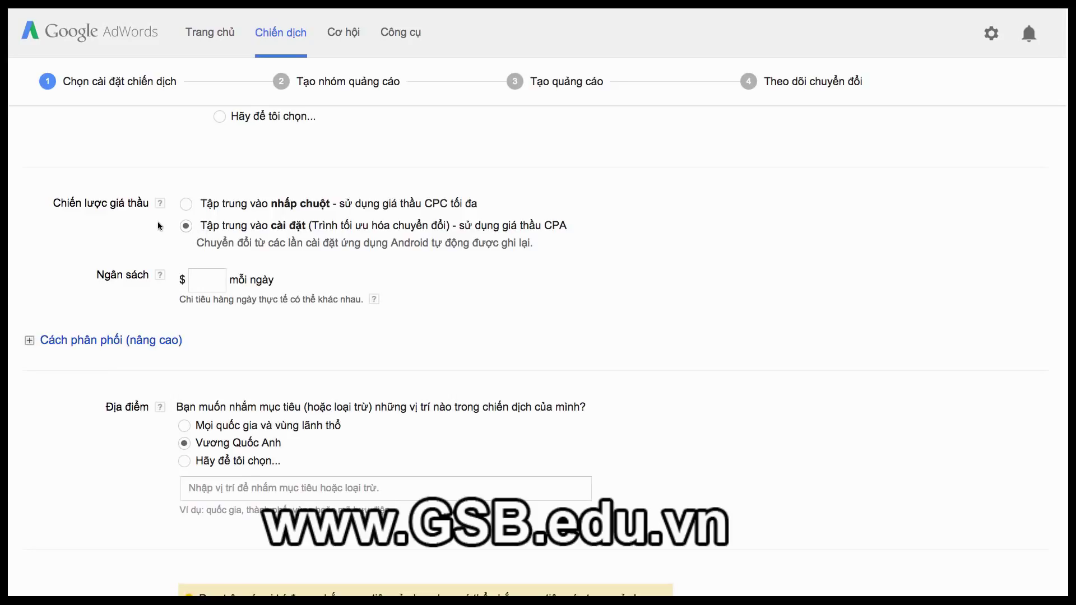
{"action": "left_click", "coordinate": [216, 280]}
{"action": "type", "text": "100"}
{"action": "left_click", "coordinate": [405, 271]}
- Choose custom location targeting, add the country Việt Nam, and save the campaign settings to continue to ad group creation
{"action": "scroll", "coordinate": [582, 353], "scroll_direction": "down", "scroll_amount": 3}
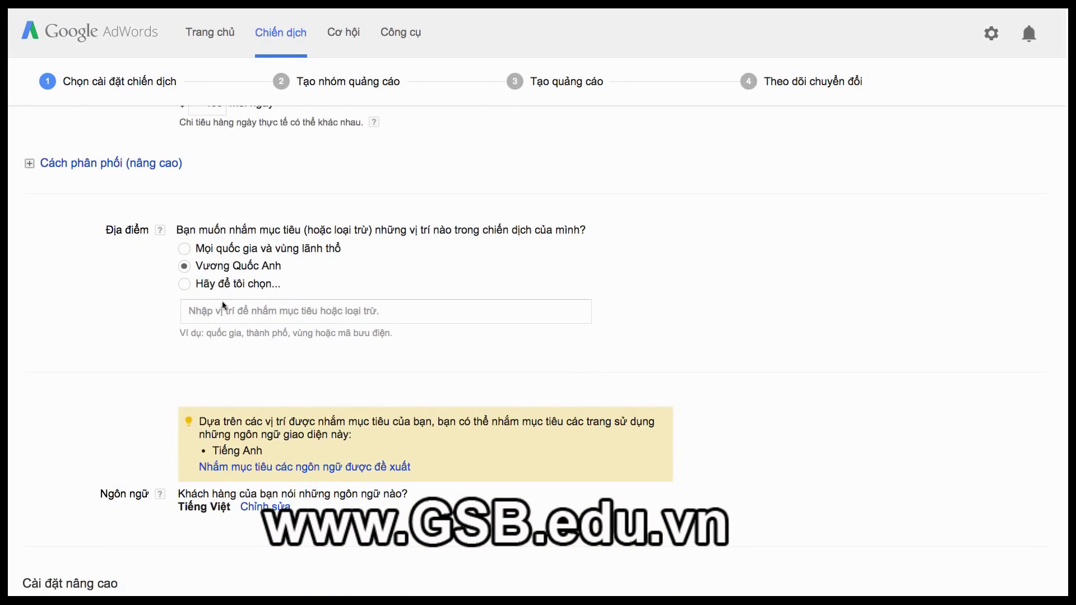
{"action": "left_click", "coordinate": [184, 285]}
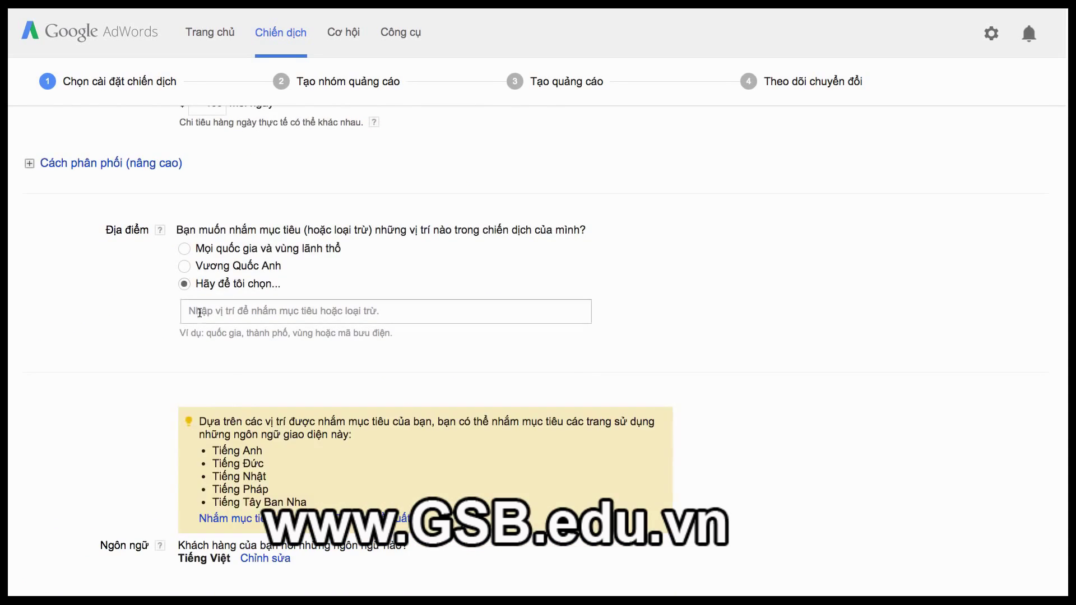
{"action": "left_click", "coordinate": [208, 310]}
{"action": "type", "text": "Vietnam"}
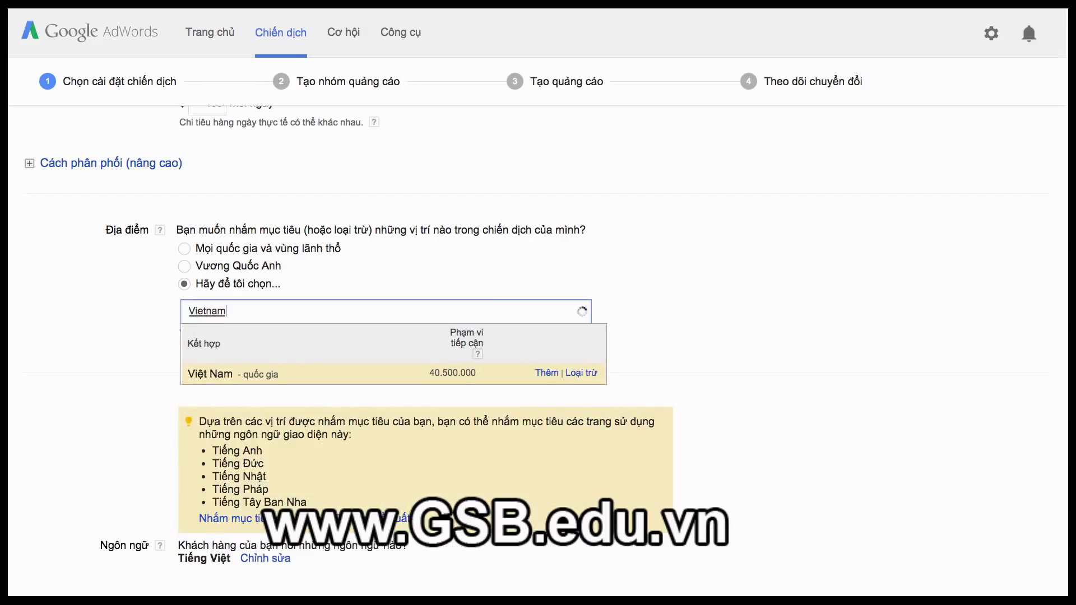
{"action": "left_click", "coordinate": [219, 371]}
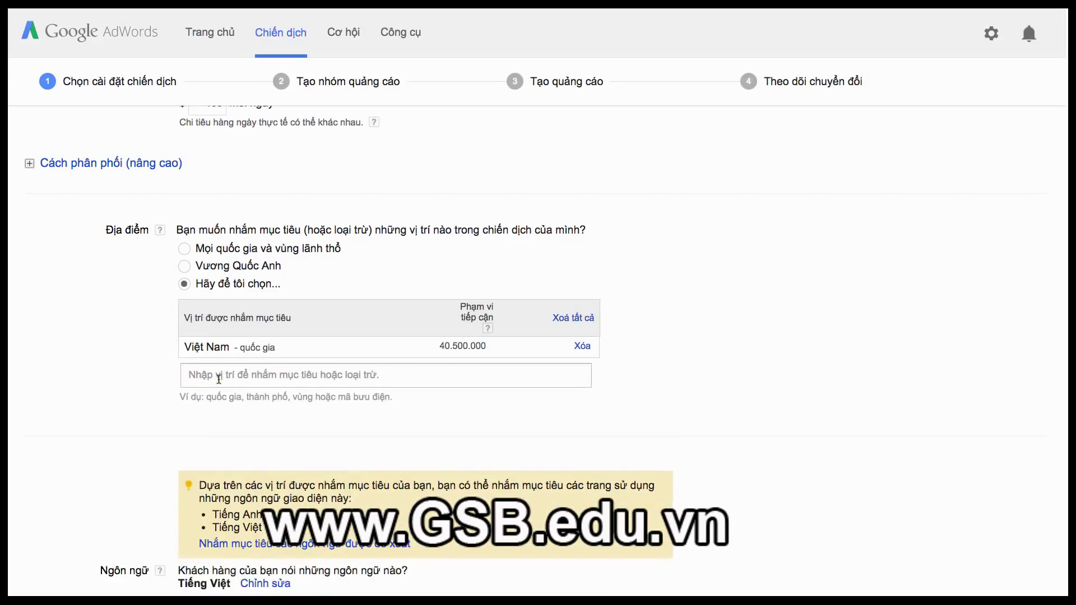
{"action": "scroll", "coordinate": [219, 379], "scroll_direction": "down", "scroll_amount": 5}
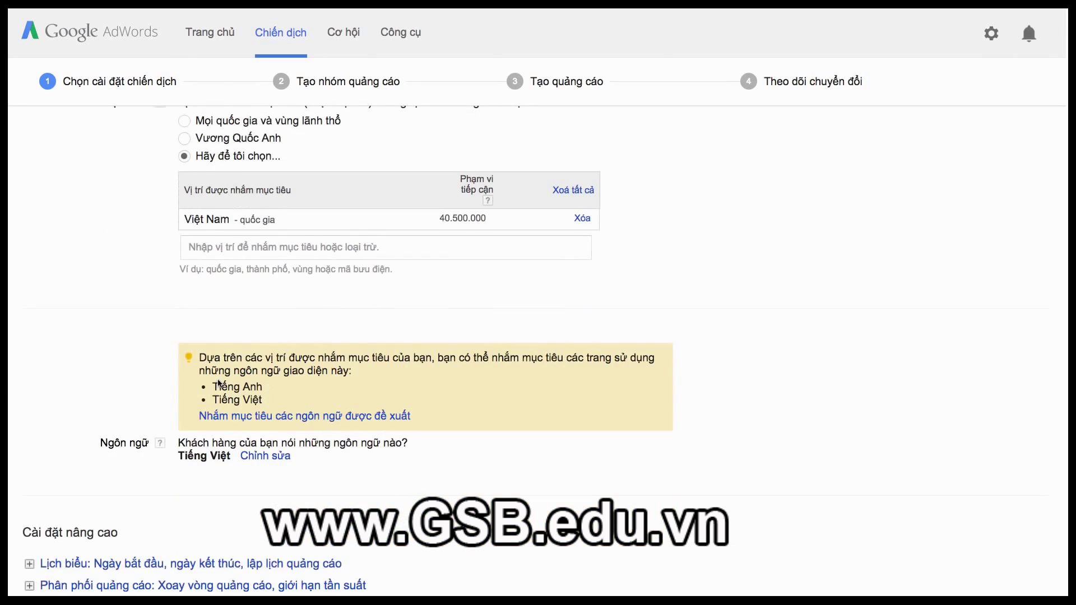
{"action": "left_click", "coordinate": [77, 492]}
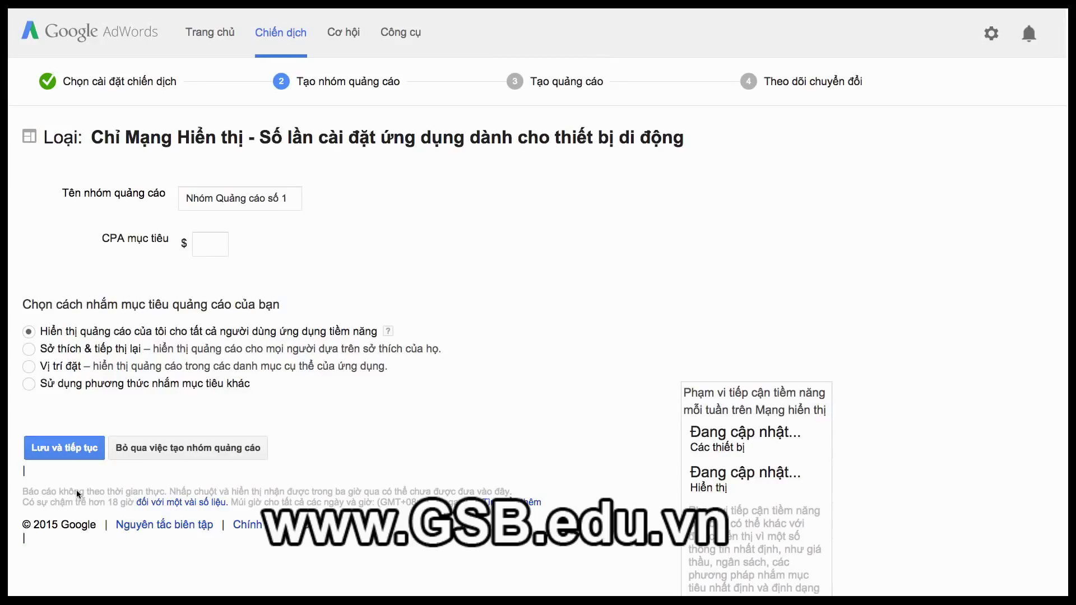
- Rename the ad group as "Google Play - nhóm 1"
{"action": "triple_click", "coordinate": [257, 200]}
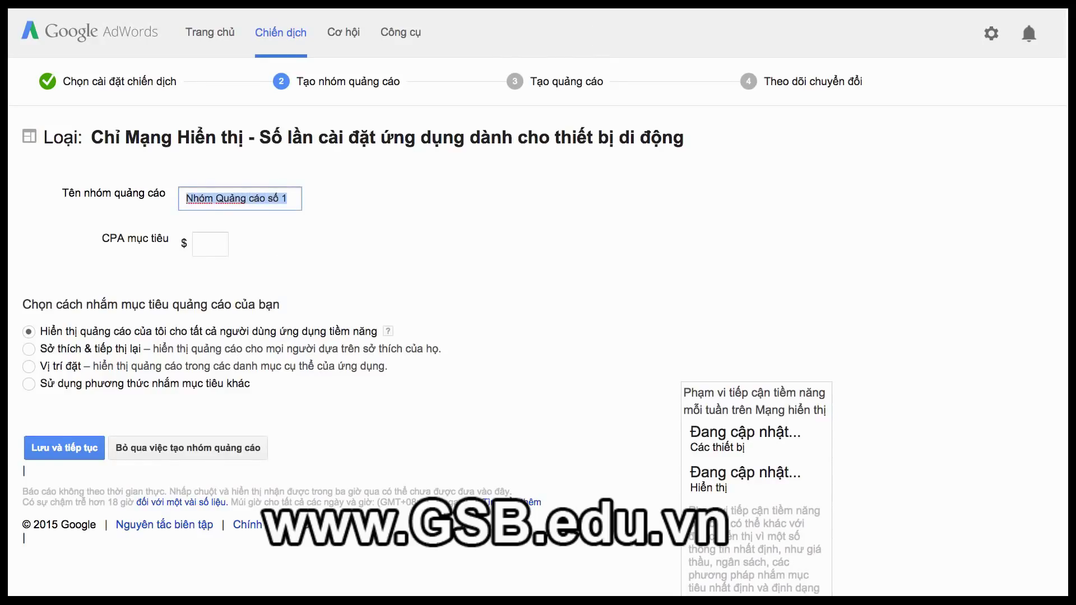
{"action": "type", "text": "Google "}
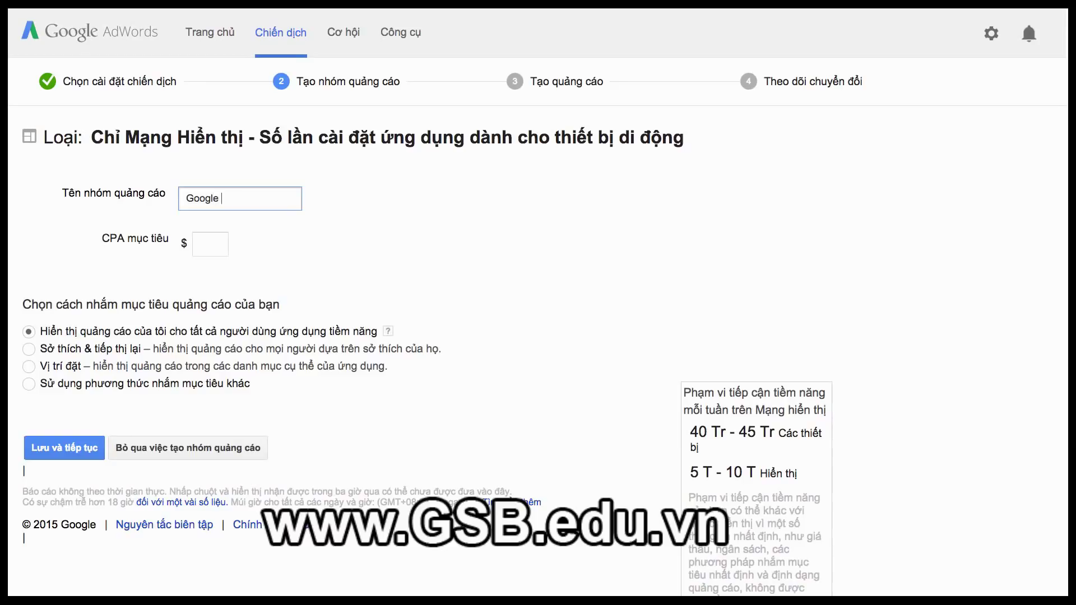
{"action": "type", "text": "Play - nhom"}
{"action": "type", "text": "s 1"}
{"action": "left_click", "coordinate": [326, 234]}
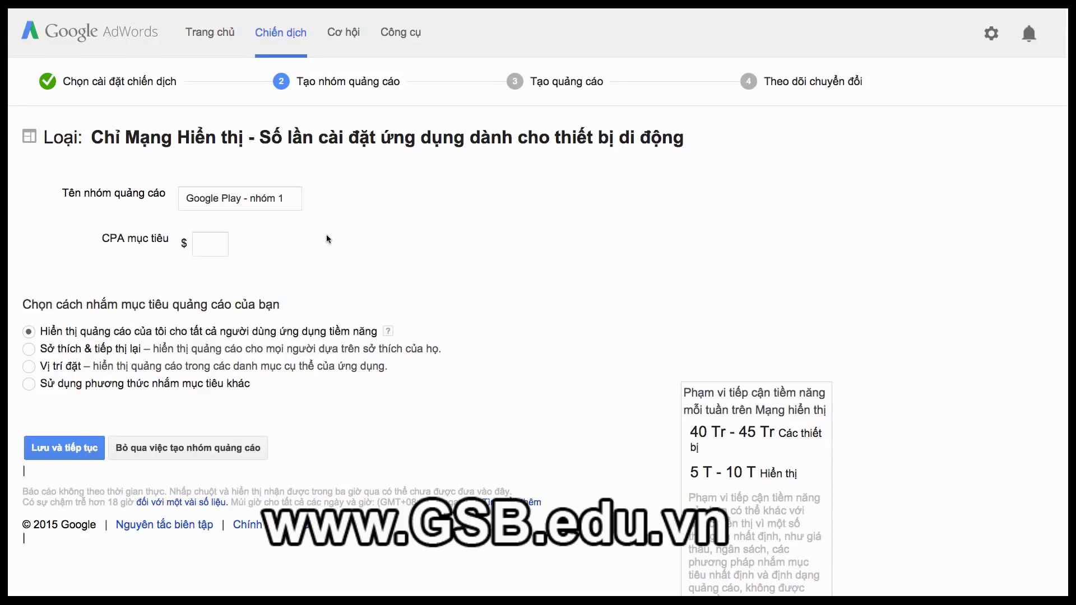
- Set the ad group's target CPA to $5.00
{"action": "left_click", "coordinate": [201, 244]}
{"action": "type", "text": "5.00"}
{"action": "left_click", "coordinate": [328, 262]}
- Target the ad group by interests and remarketing, adding the Android installed-app category "Âm nhạc & âm thanh"
{"action": "scroll", "coordinate": [361, 304], "scroll_direction": "down", "scroll_amount": 1}
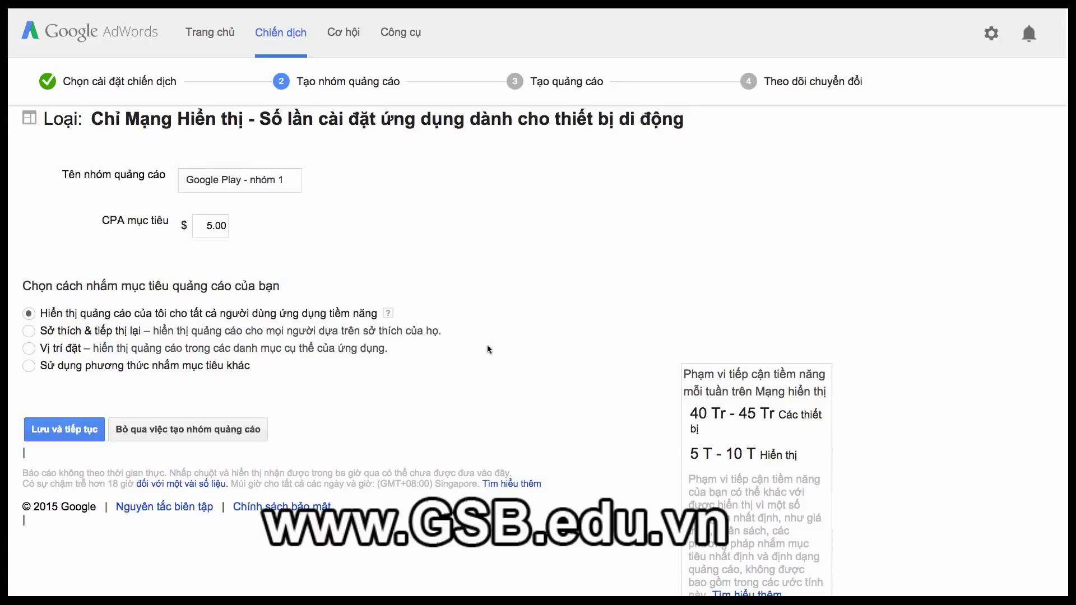
{"action": "left_click", "coordinate": [29, 332]}
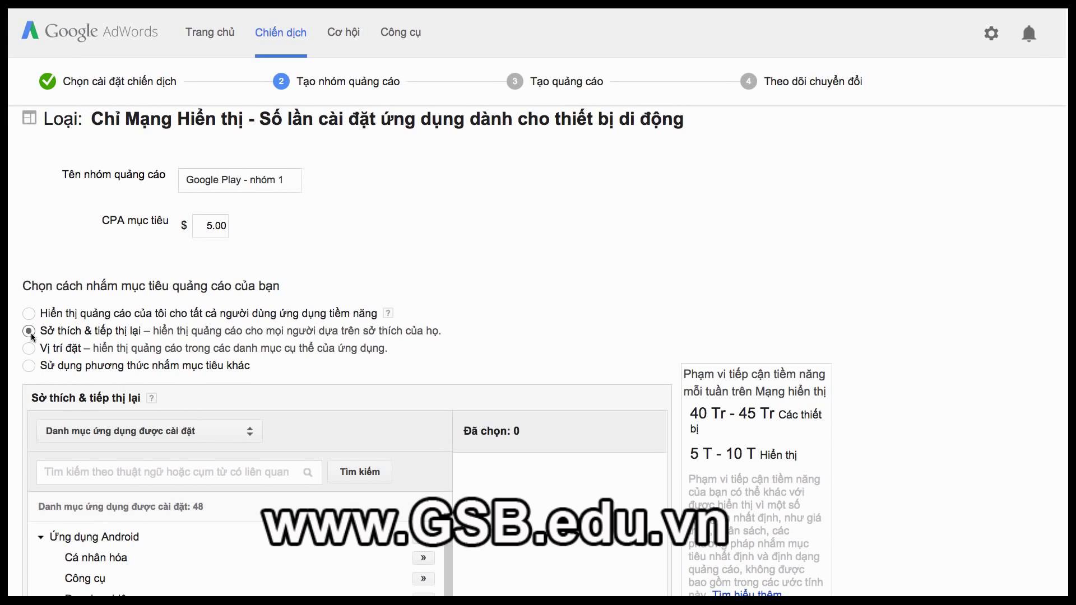
{"action": "scroll", "coordinate": [28, 354], "scroll_direction": "down", "scroll_amount": 5}
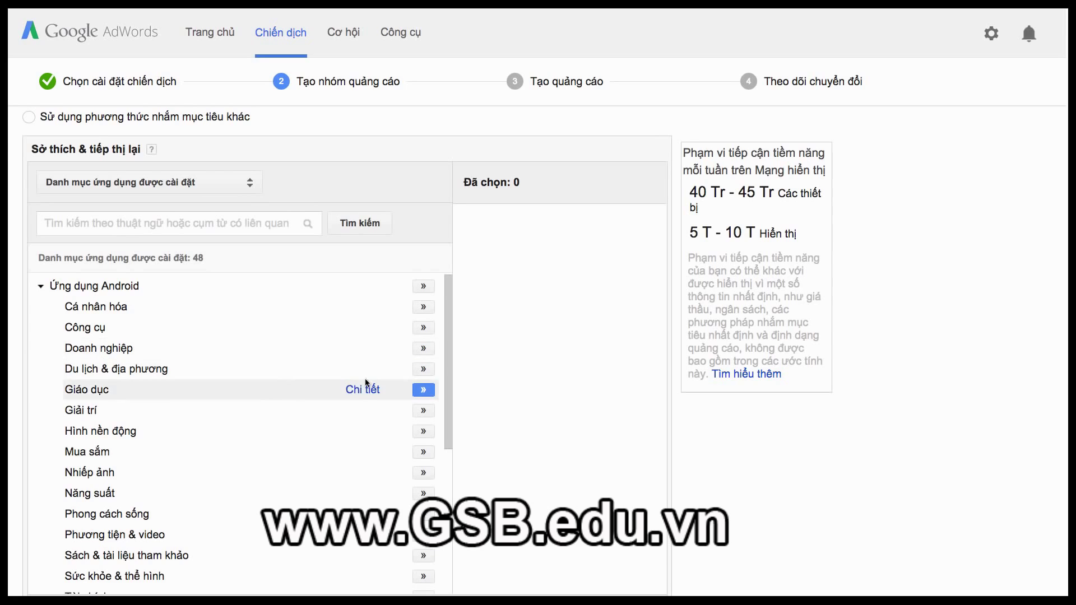
{"action": "scroll", "coordinate": [448, 338], "scroll_direction": "down", "scroll_amount": 5}
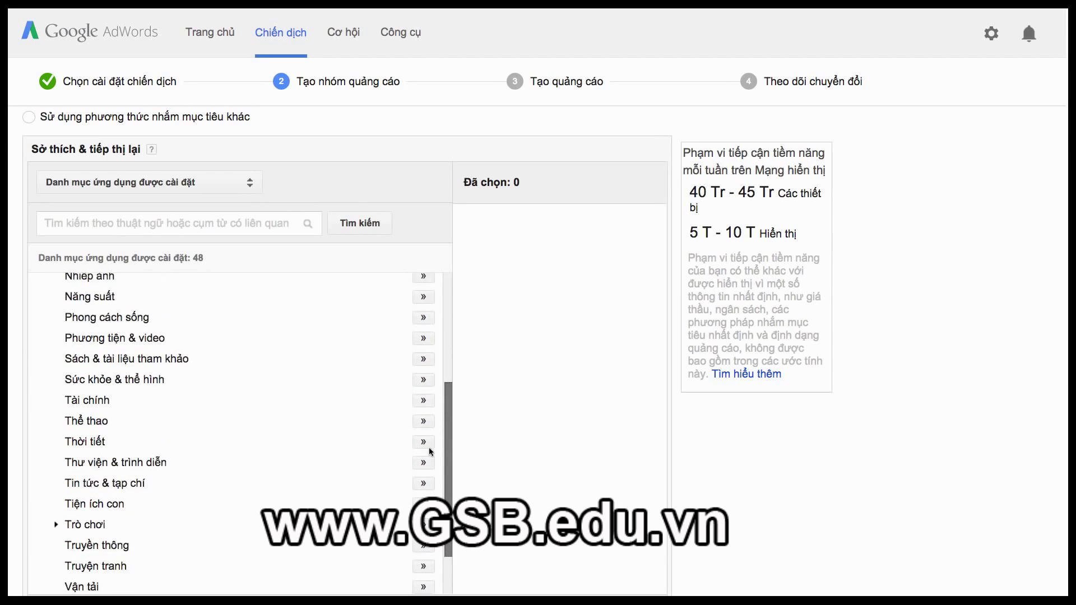
{"action": "scroll", "coordinate": [426, 450], "scroll_direction": "up", "scroll_amount": 5}
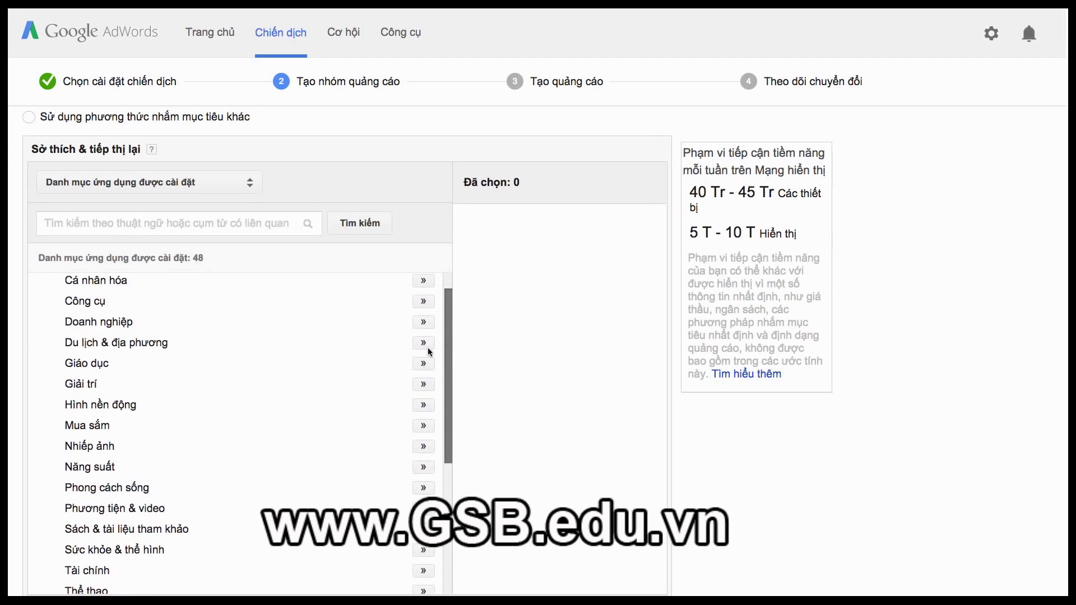
{"action": "scroll", "coordinate": [429, 359], "scroll_direction": "down", "scroll_amount": 3}
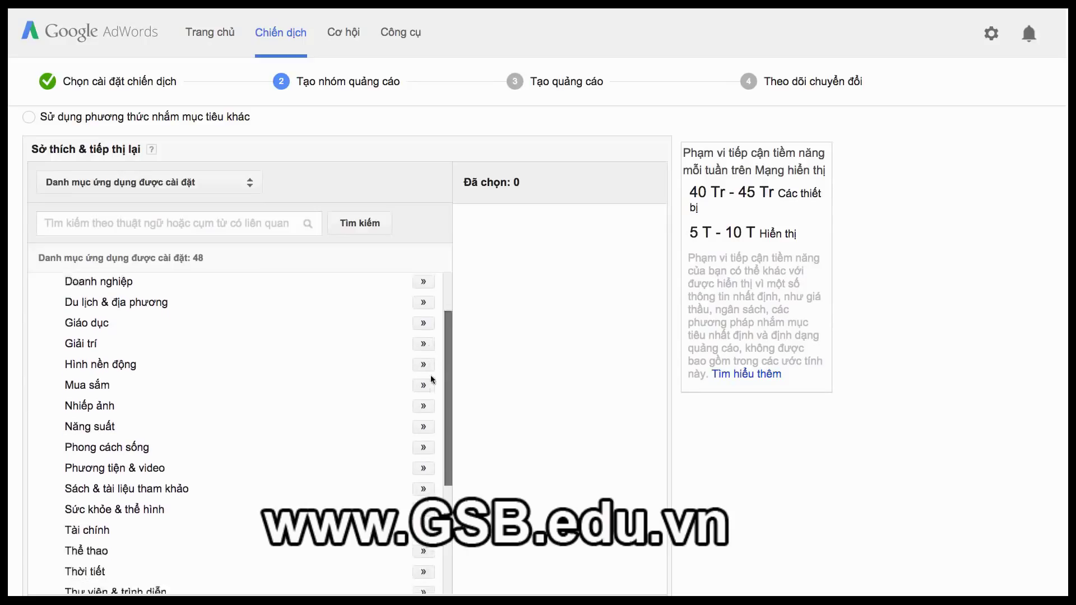
{"action": "scroll", "coordinate": [435, 418], "scroll_direction": "down", "scroll_amount": 3}
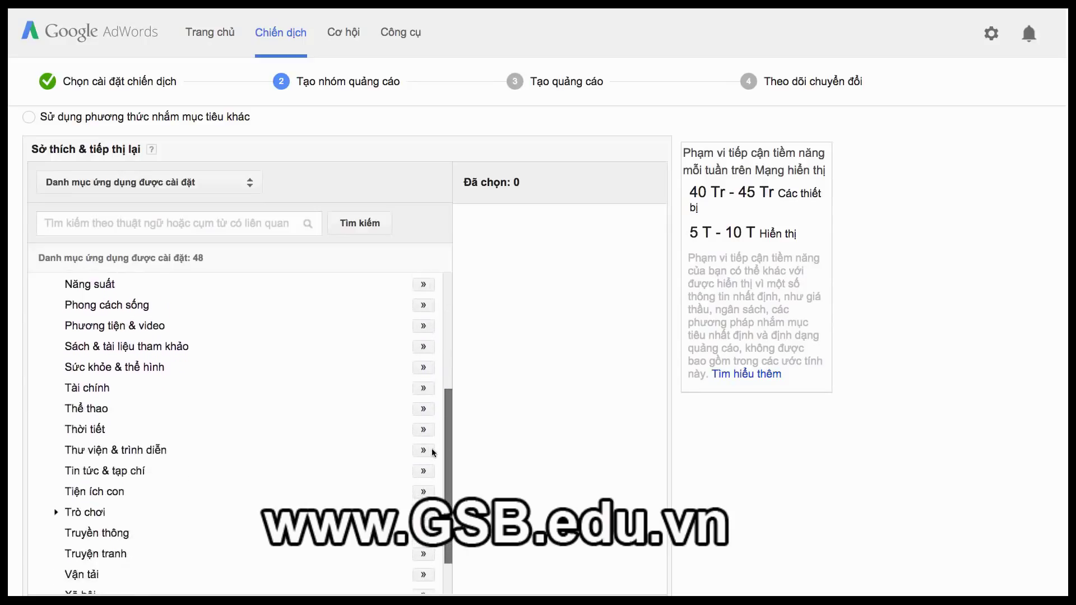
{"action": "scroll", "coordinate": [431, 451], "scroll_direction": "down", "scroll_amount": 3}
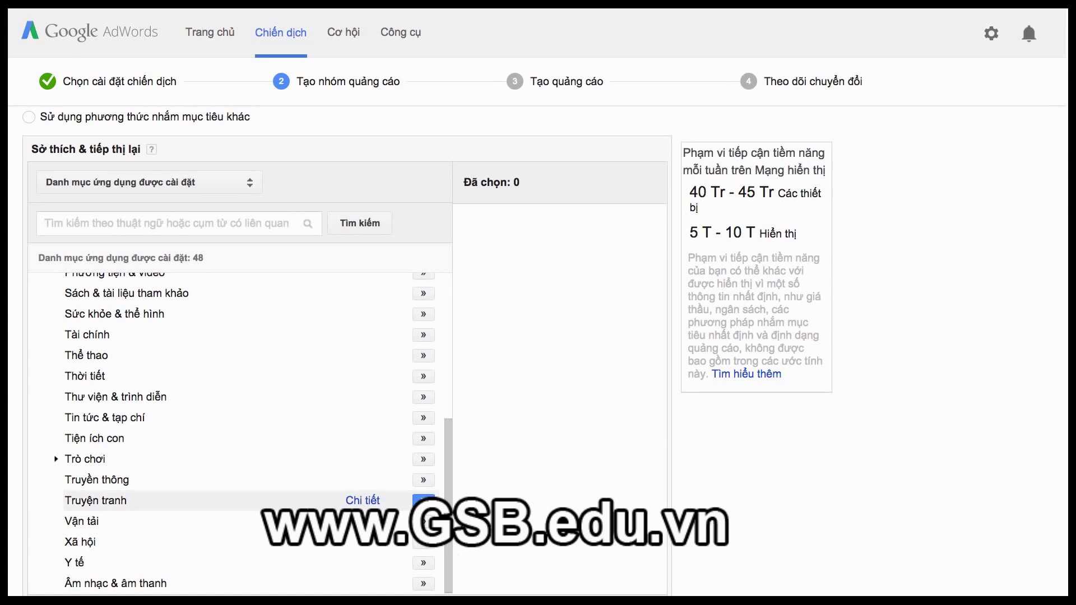
{"action": "left_click", "coordinate": [423, 583]}
- Limit the ads to people who bought apps or made in-app purchases, and save the ad group
{"action": "scroll", "coordinate": [500, 342], "scroll_direction": "down", "scroll_amount": 3}
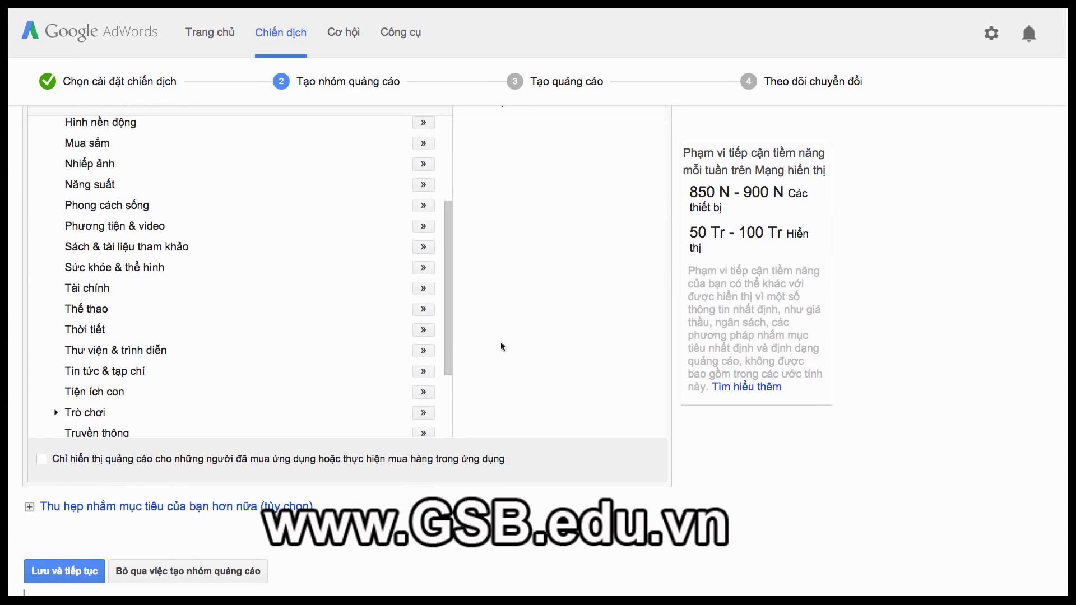
{"action": "left_click", "coordinate": [42, 458]}
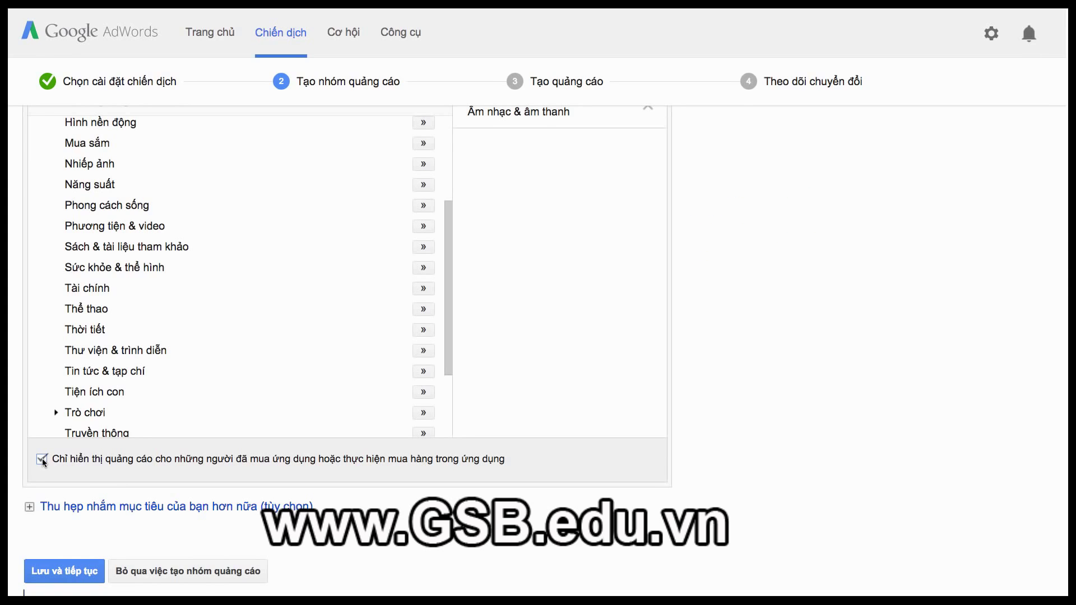
{"action": "scroll", "coordinate": [42, 459], "scroll_direction": "down", "scroll_amount": 3}
{"action": "left_click", "coordinate": [73, 477]}
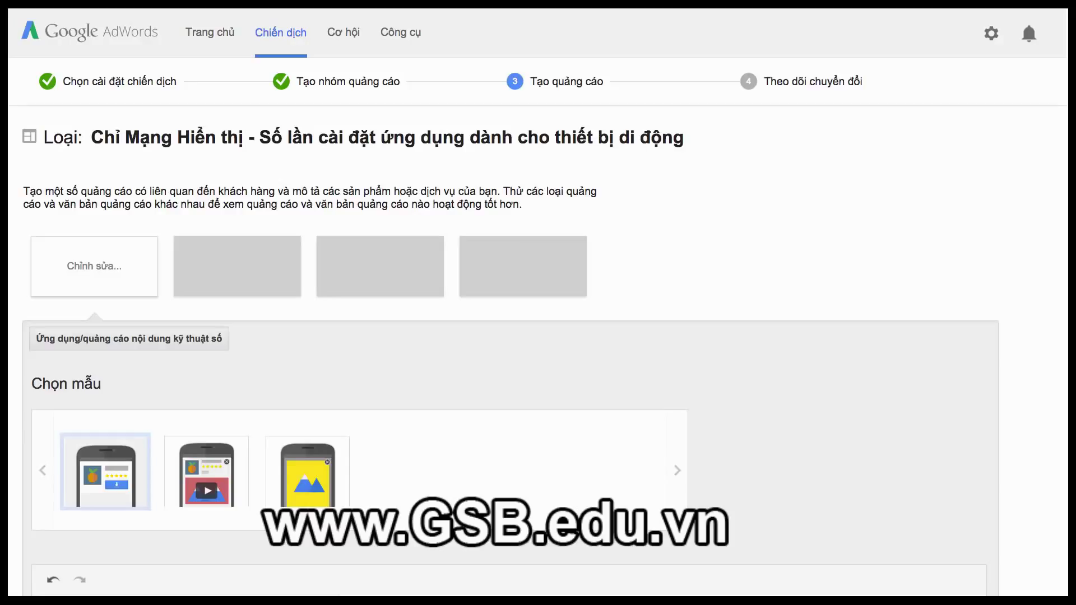
- Set the ad's headline to "Cài ứng dụng Google Play" and its description lines to "nghe nhạc mọi nơi" and "Cài đặt ứng dụng để nghe nhạc"
{"action": "scroll", "coordinate": [628, 344], "scroll_direction": "down", "scroll_amount": 5}
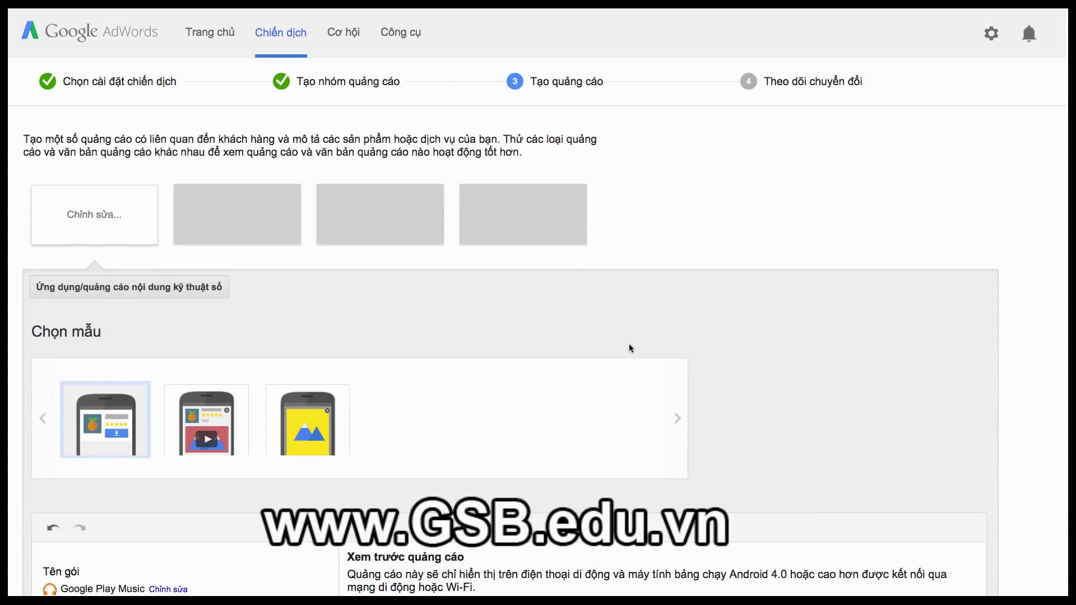
{"action": "scroll", "coordinate": [629, 347], "scroll_direction": "down", "scroll_amount": 2}
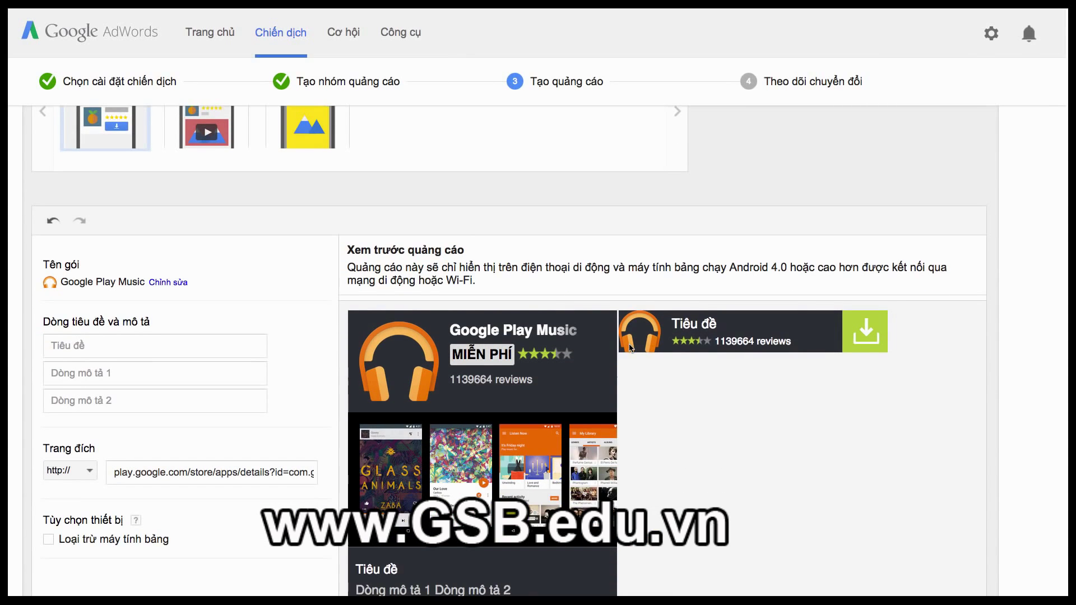
{"action": "left_click", "coordinate": [252, 345]}
{"action": "type", "text": "Cài uứng dụng Google Play"}
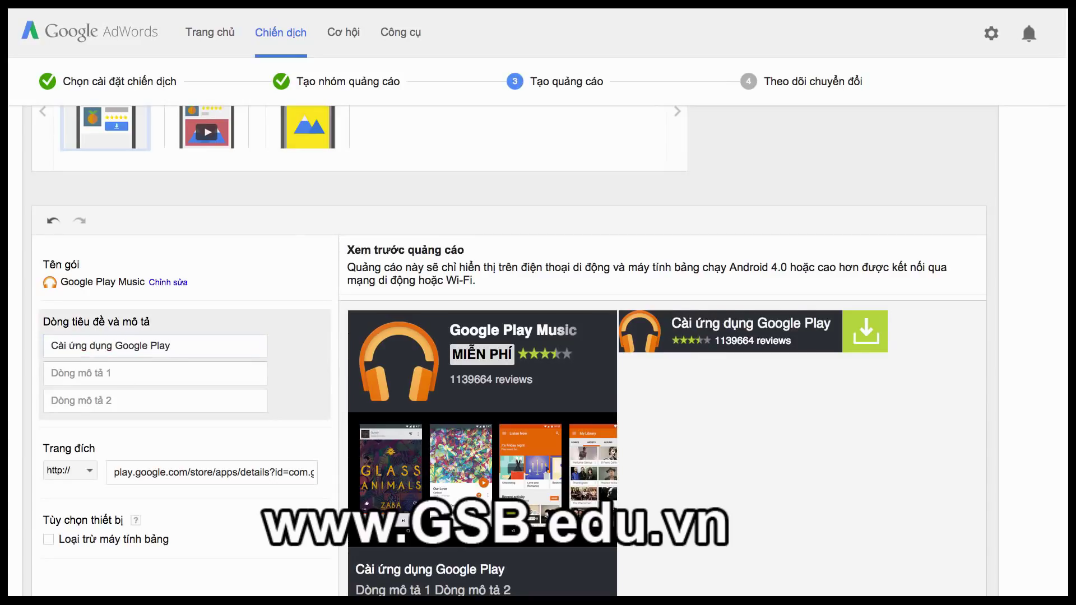
{"action": "left_click", "coordinate": [154, 374]}
{"action": "type", "text": "nghe nhạc mọi nơi"}
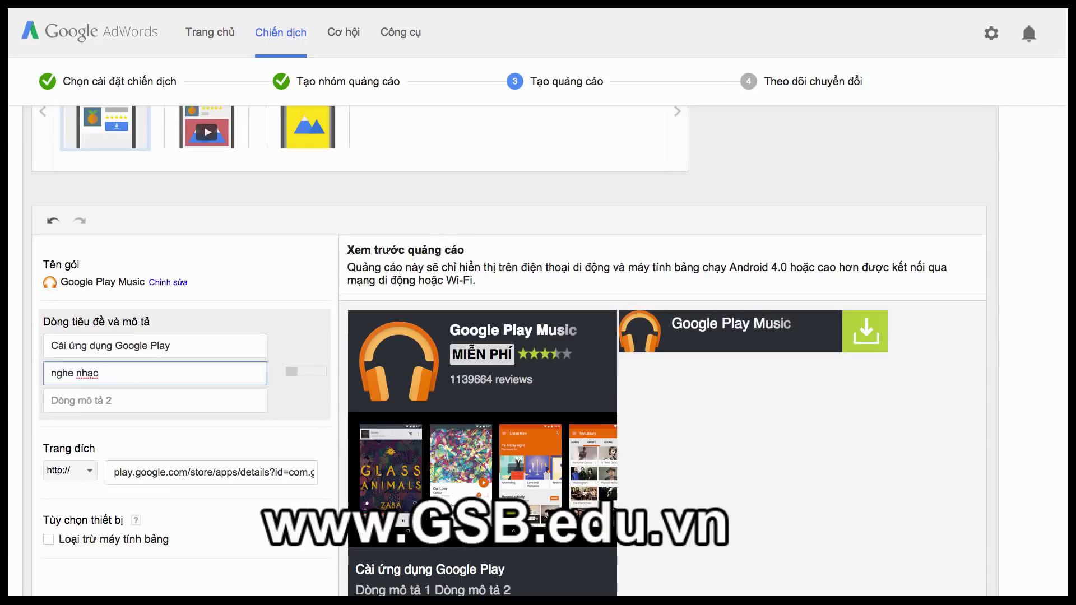
{"action": "left_click", "coordinate": [166, 400]}
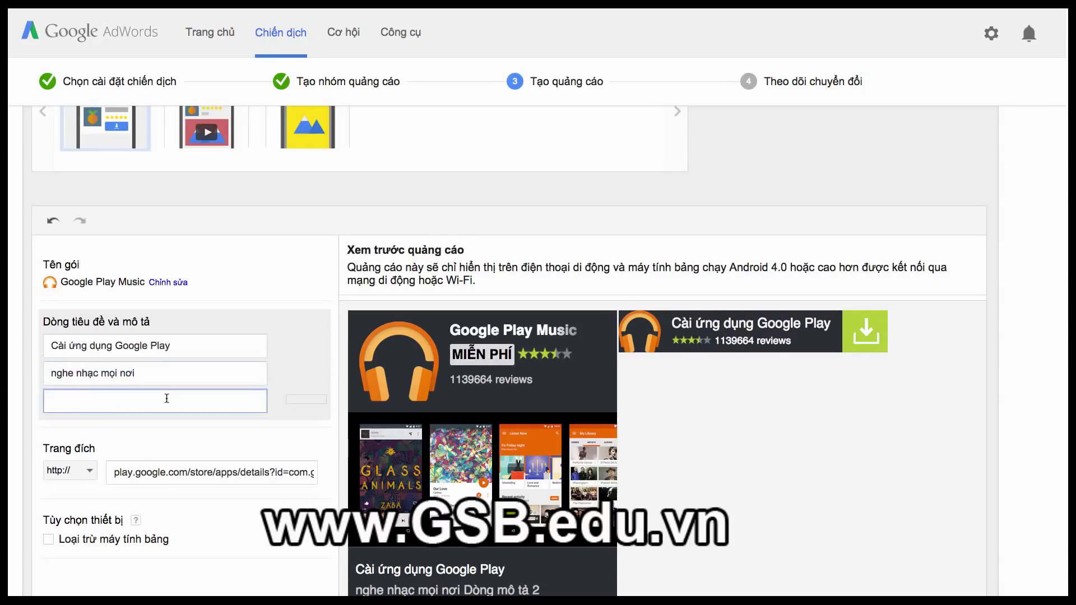
{"action": "type", "text": "Cài đặt ứng dụng để nghe nhạc"}
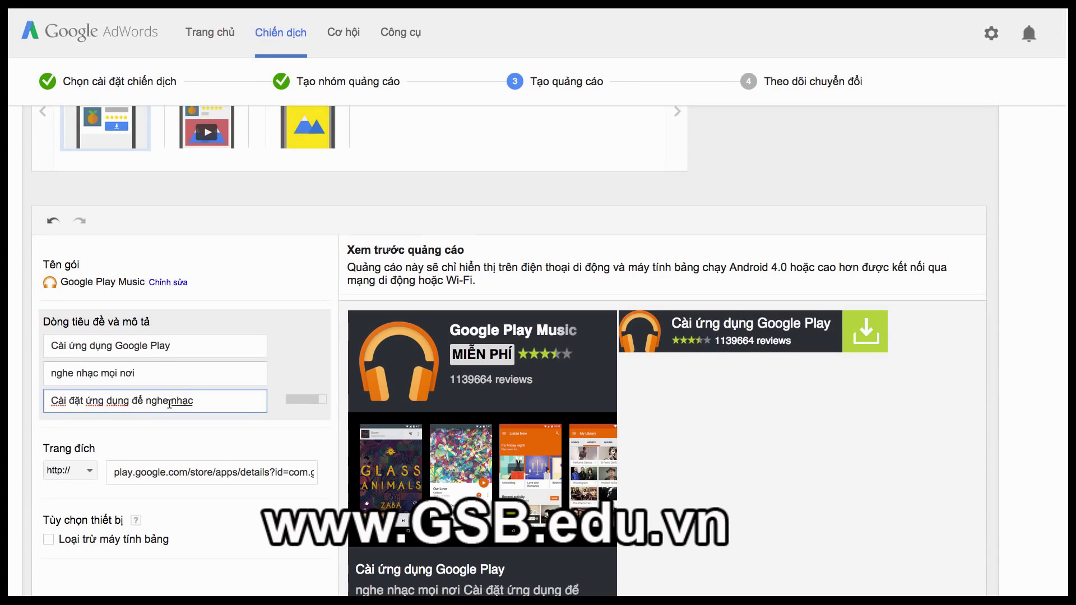
- Review and finish the app install ad, and save it to the campaign
{"action": "scroll", "coordinate": [185, 404], "scroll_direction": "down", "scroll_amount": 3}
{"action": "scroll", "coordinate": [185, 403], "scroll_direction": "down", "scroll_amount": 5}
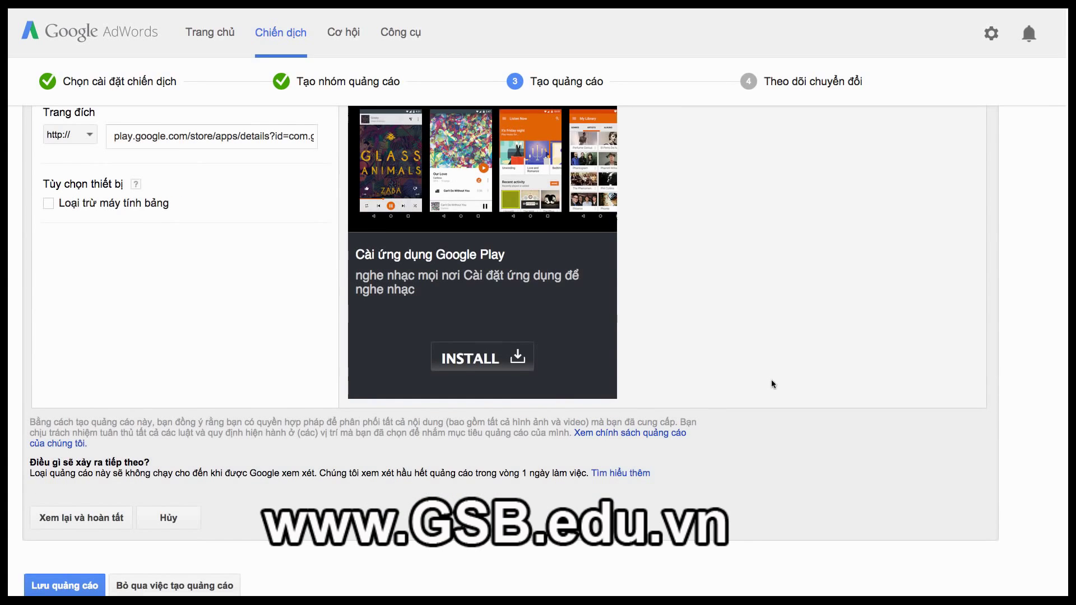
{"action": "left_click", "coordinate": [82, 519]}
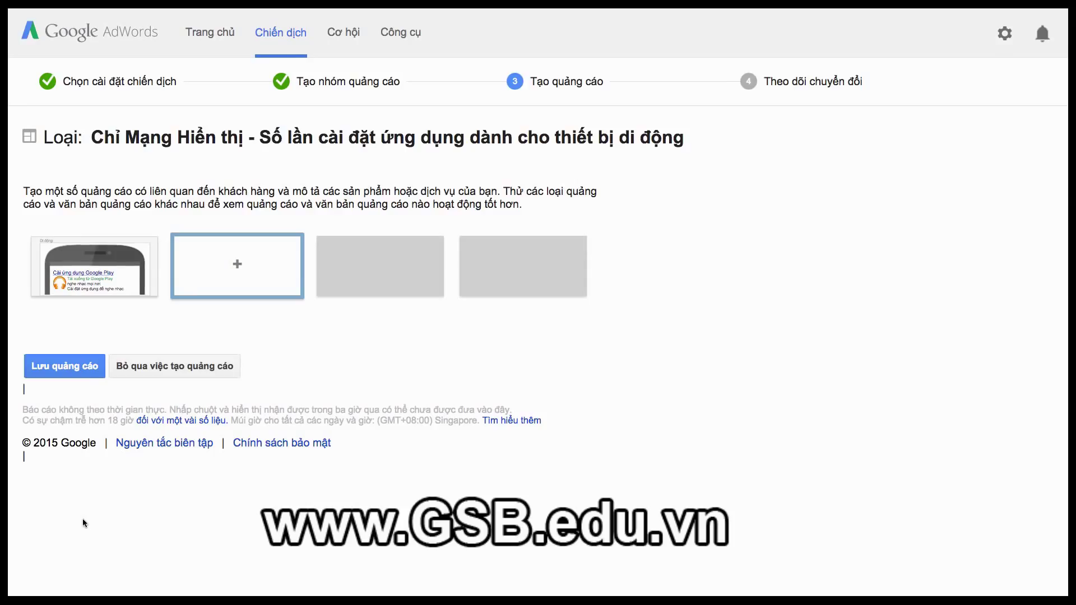
{"action": "left_click", "coordinate": [82, 368]}
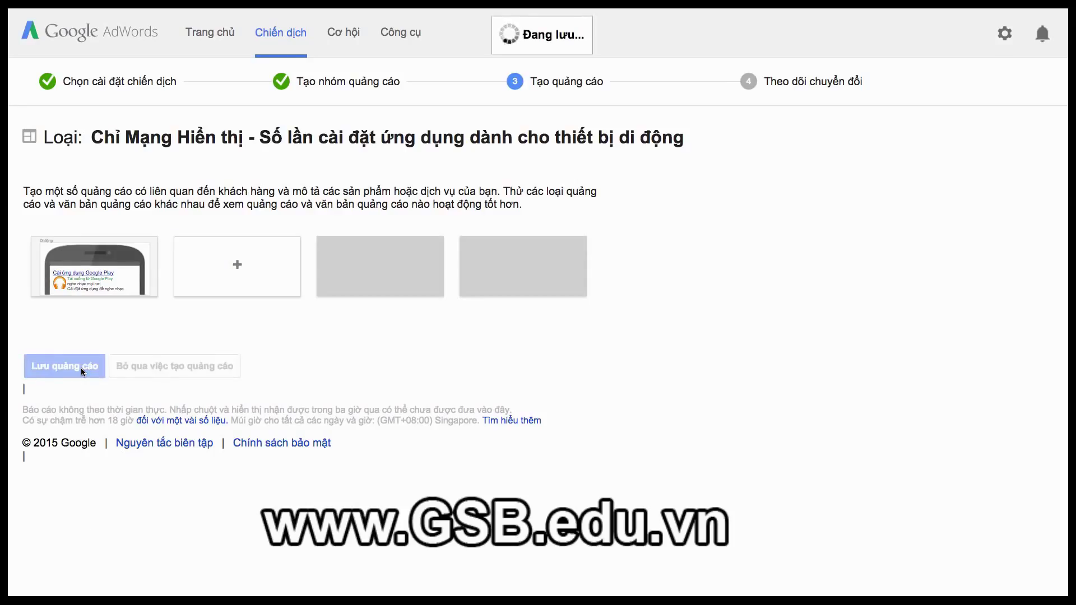